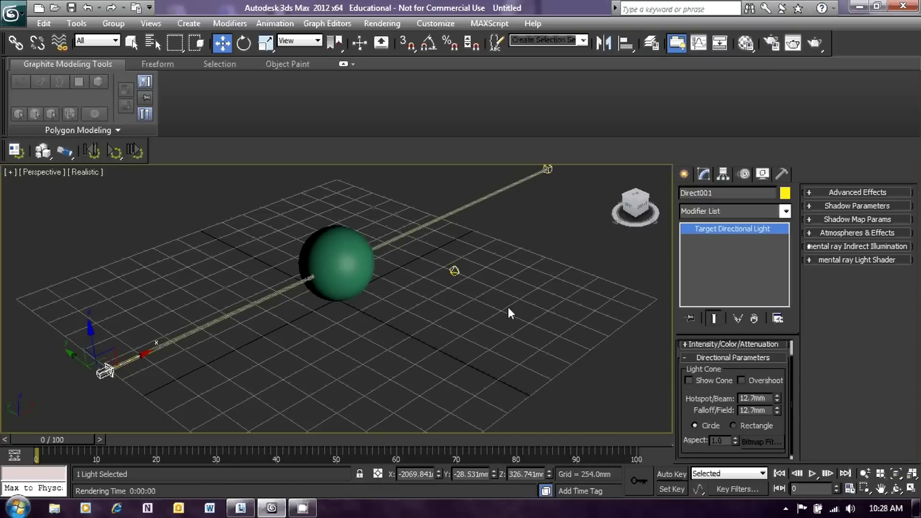
# Step: Render the perspective view to check the directional light on the green sphere, then close the rendered frame
pyautogui.click(378, 23)
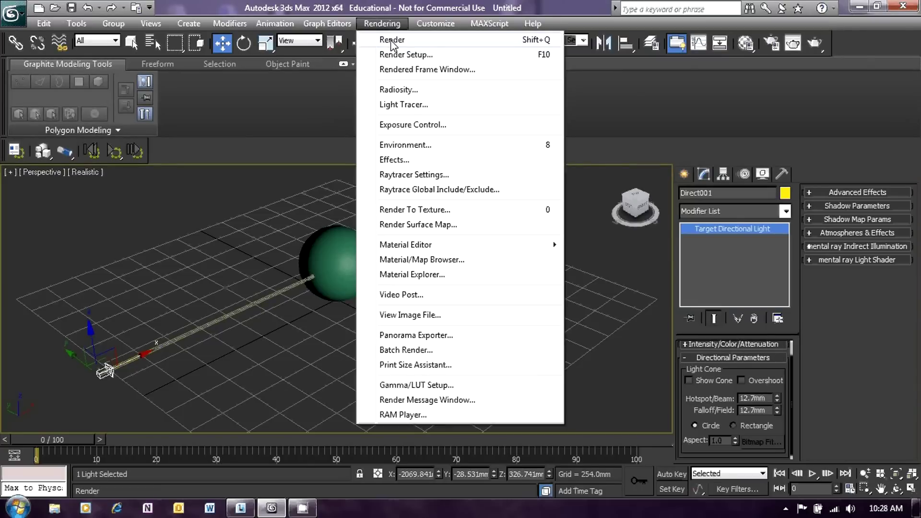
pyautogui.click(390, 40)
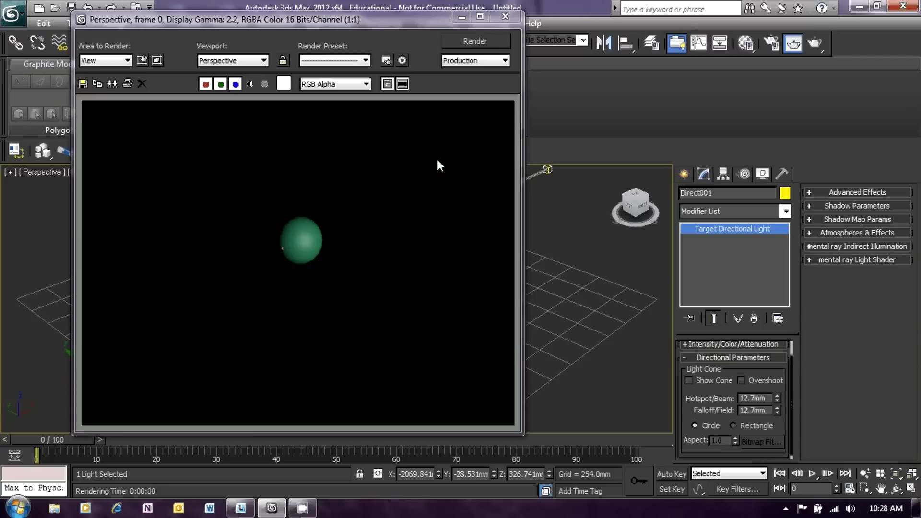
pyautogui.click(504, 18)
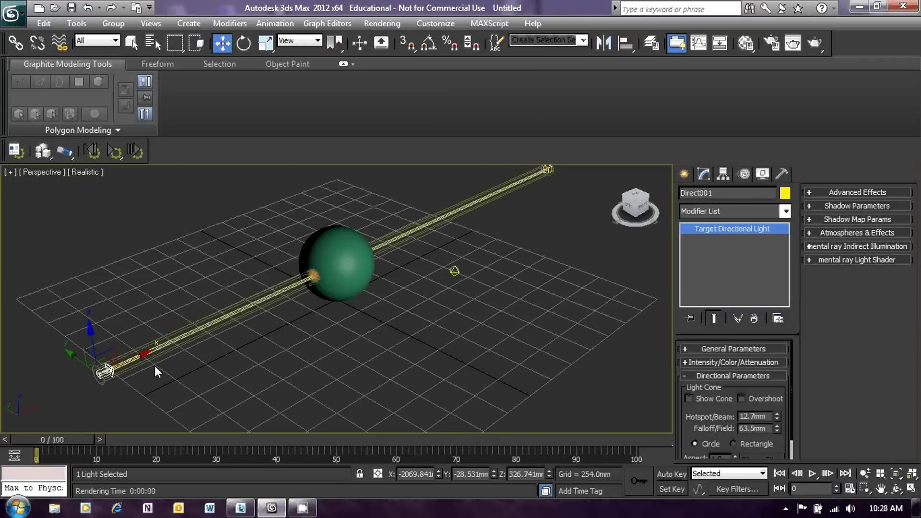
# Step: Add a new Volume Light effect to the target directional light's atmospheres and effects
pyautogui.click(703, 175)
pyautogui.click(703, 375)
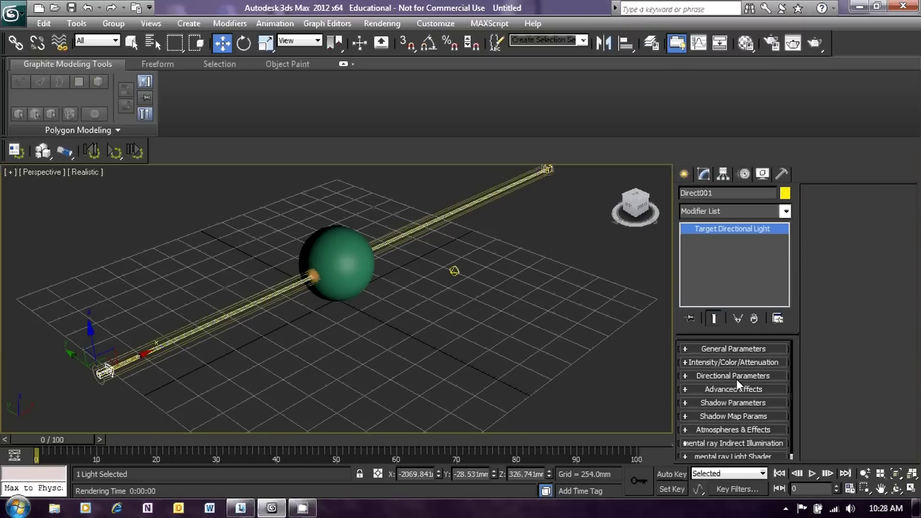
pyautogui.click(711, 430)
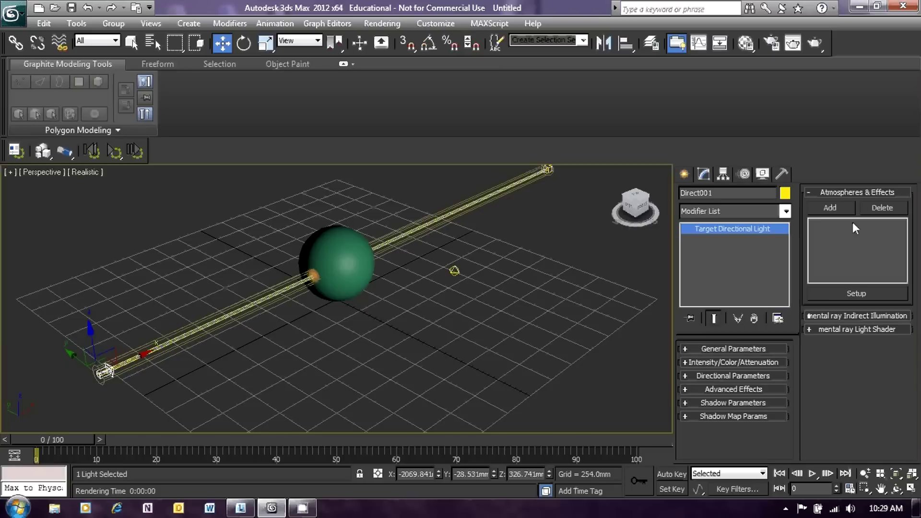
pyautogui.click(829, 208)
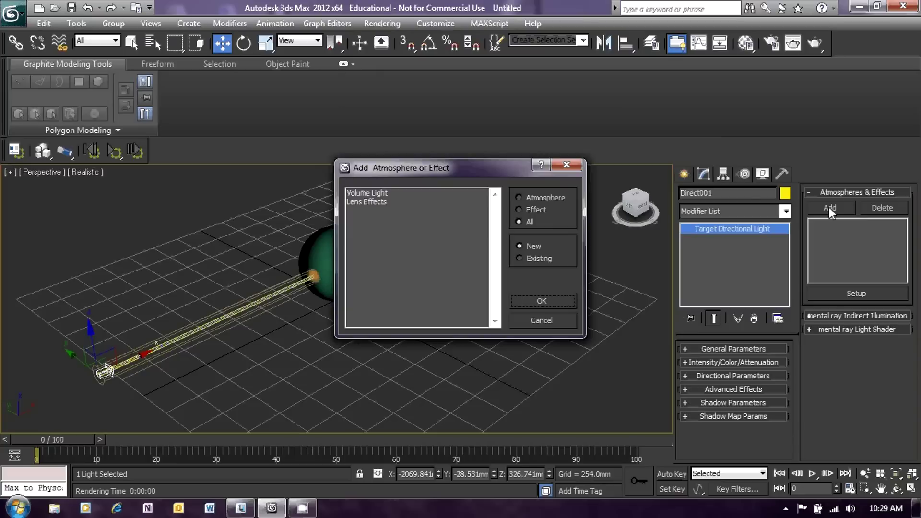
pyautogui.click(374, 194)
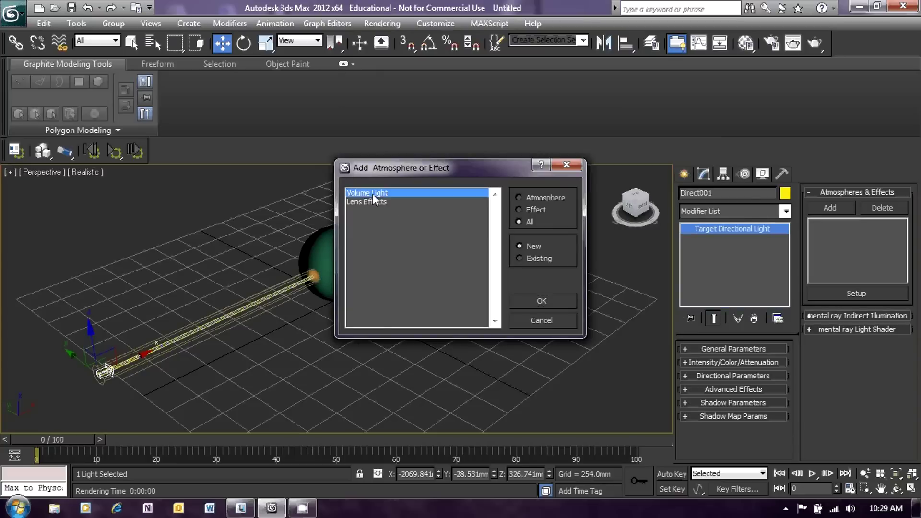
pyautogui.click(543, 303)
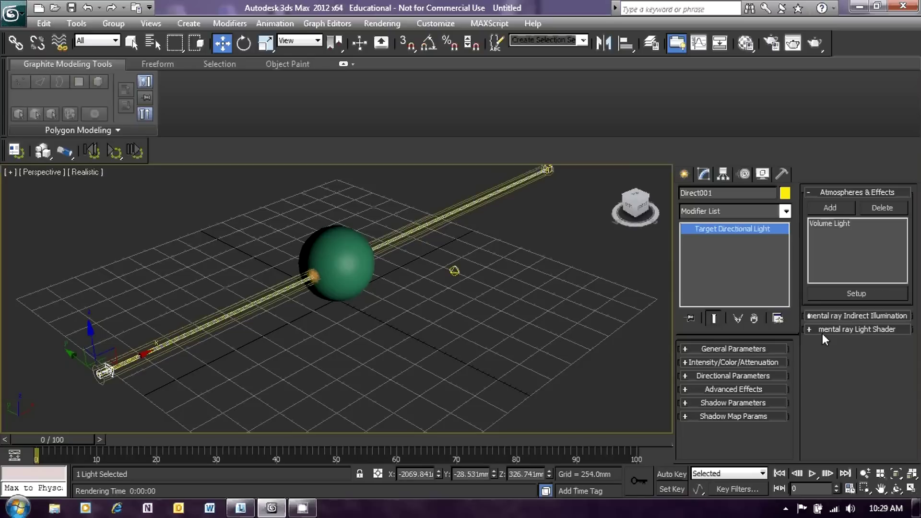
# Step: Render the perspective view with the volume light applied, then close the rendered frame
pyautogui.click(380, 24)
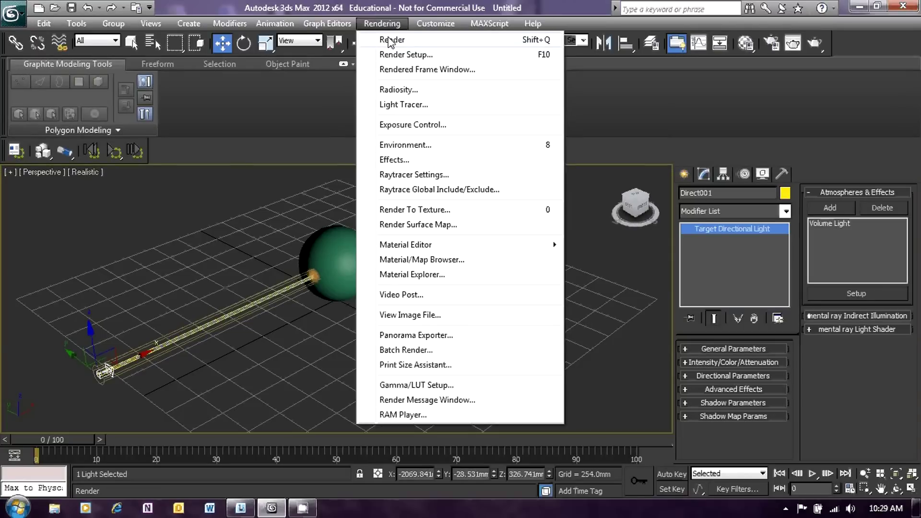
pyautogui.click(391, 41)
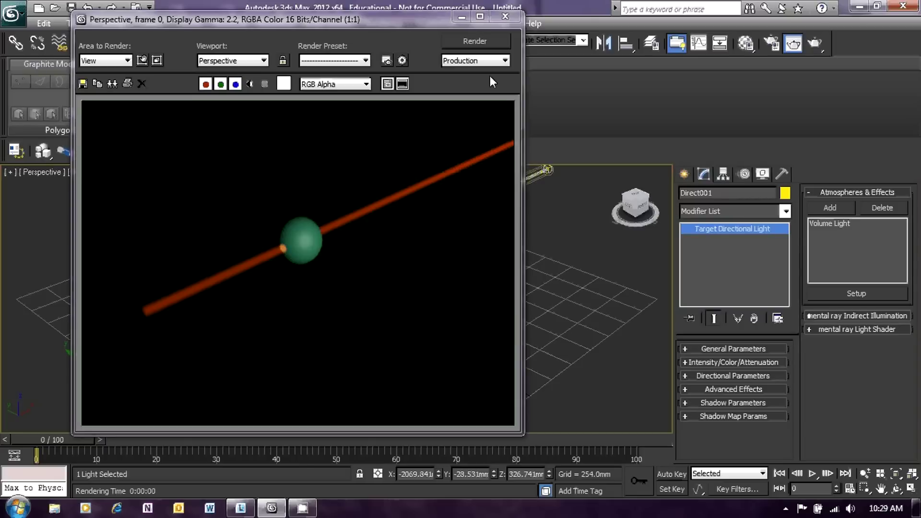
pyautogui.click(506, 18)
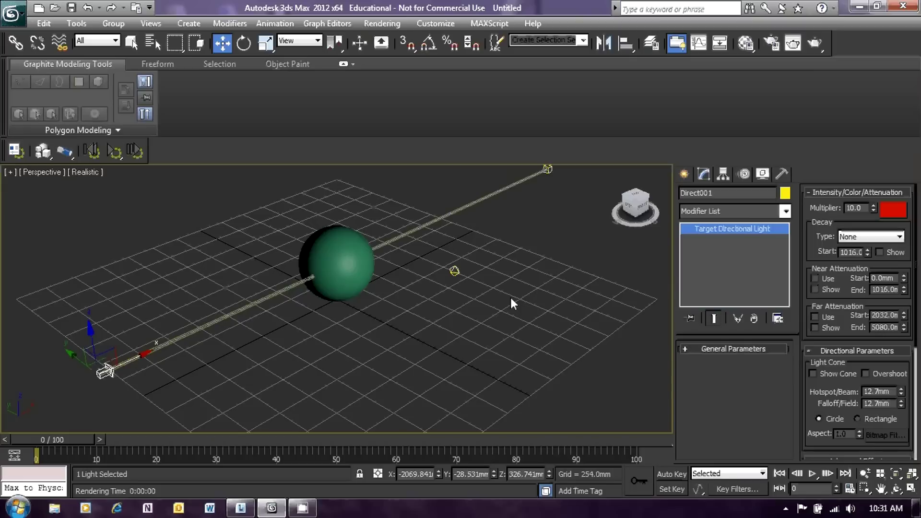
# Step: Open the Material Editor and reposition its window over the viewport
pyautogui.press('m')
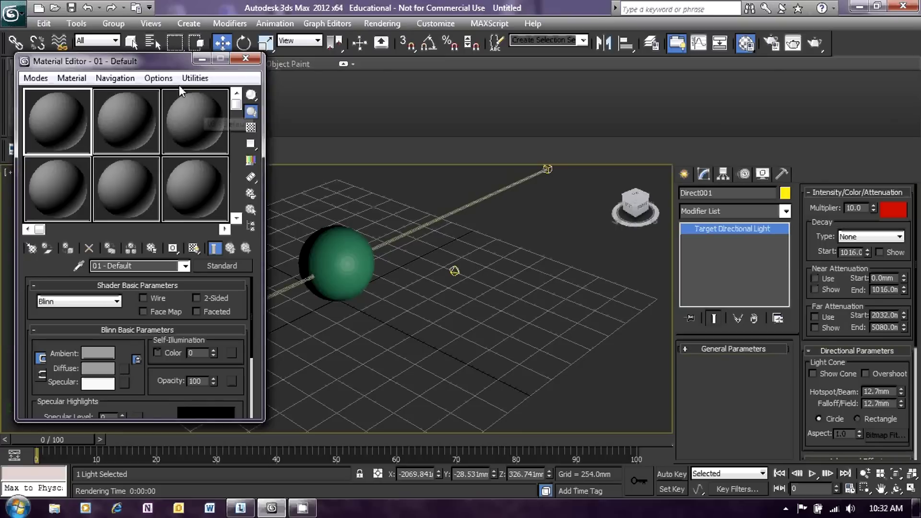
pyautogui.moveTo(176, 64); pyautogui.dragTo(308, 52)
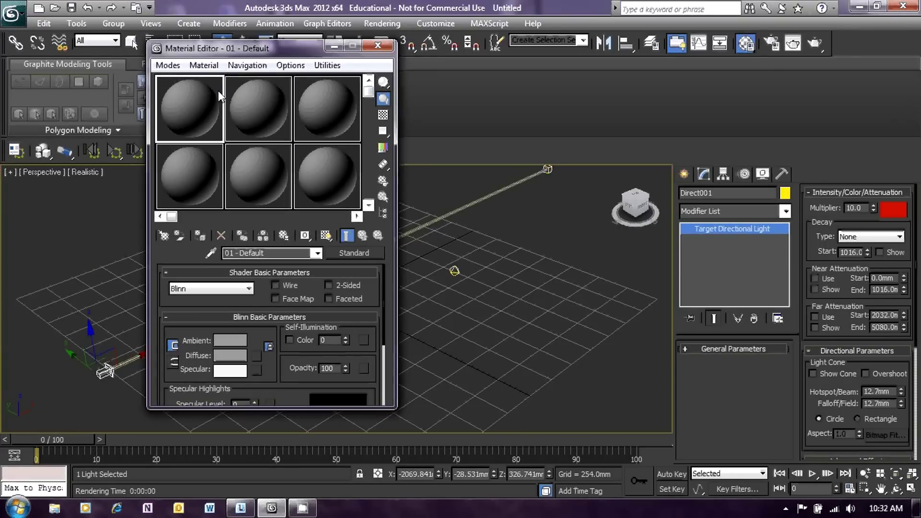
# Step: Switch to the Slate Material Editor for a look and return to the Compact Material Editor
pyautogui.click(171, 69)
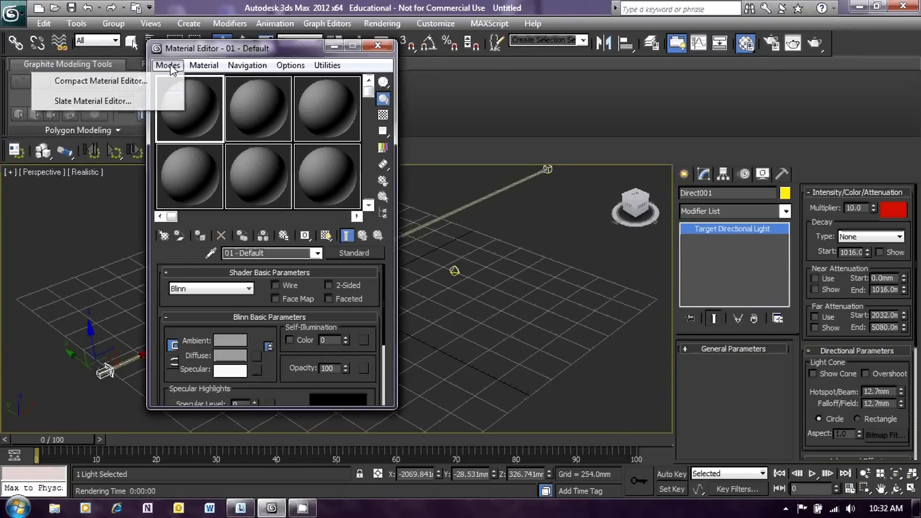
pyautogui.click(117, 100)
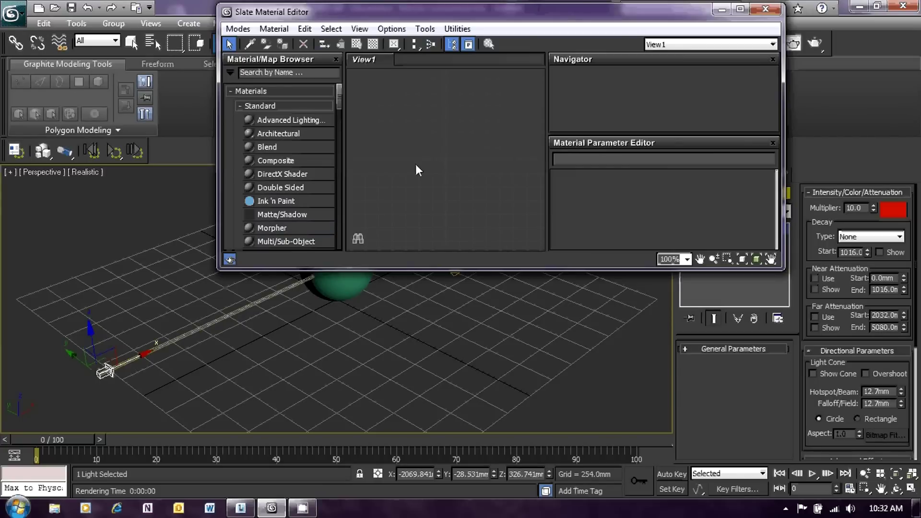
pyautogui.click(238, 28)
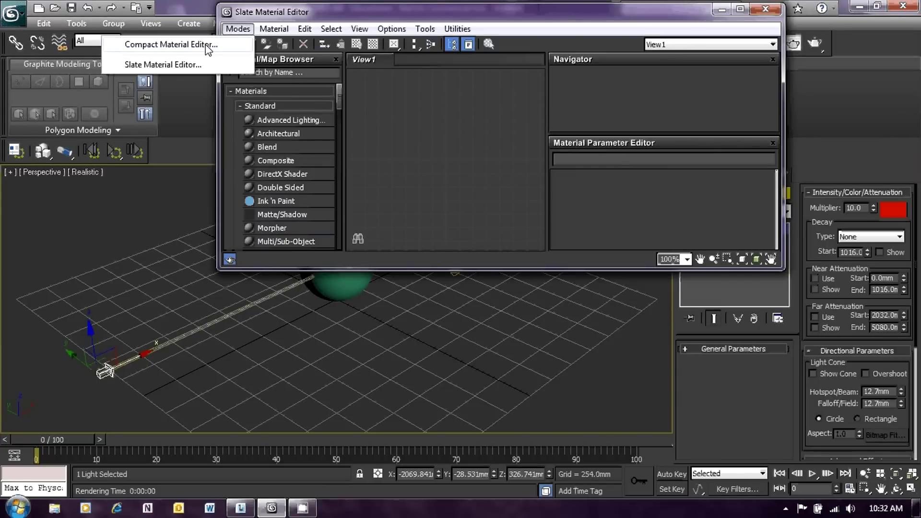
pyautogui.click(208, 47)
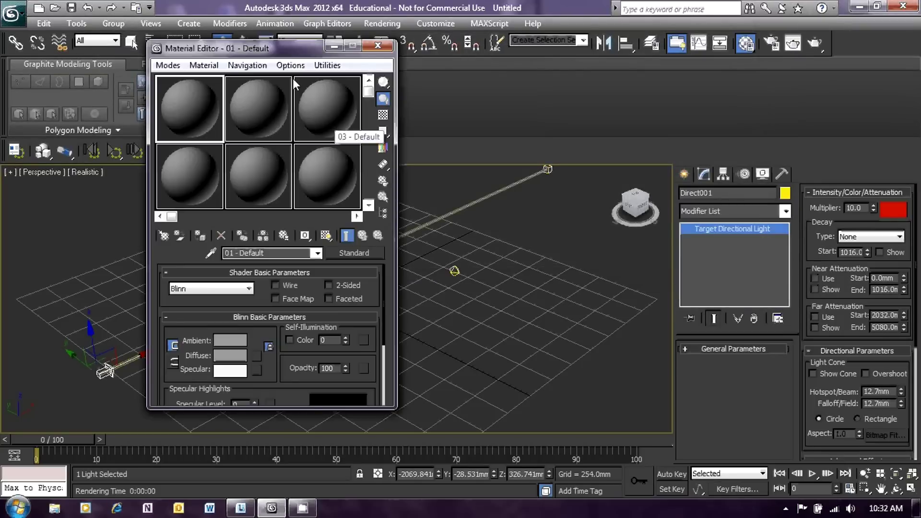
# Step: Move the Material Editor clear of the sphere and change the first sample material from Standard to the Architectural type
pyautogui.moveTo(287, 47); pyautogui.dragTo(199, 56)
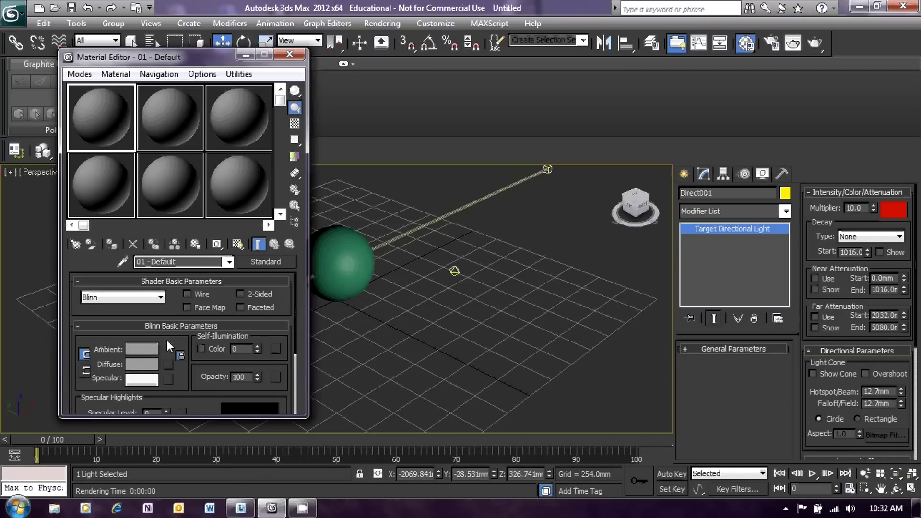
pyautogui.moveTo(194, 58); pyautogui.dragTo(175, 59)
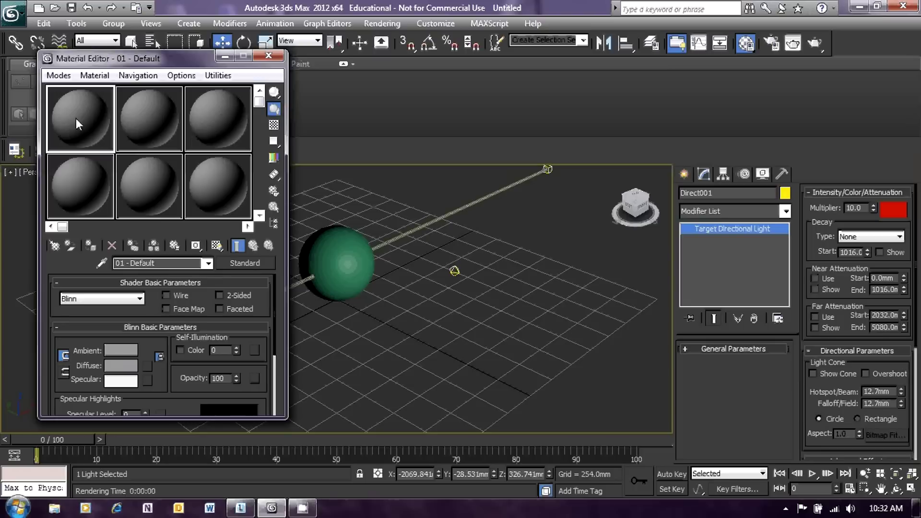
pyautogui.click(247, 262)
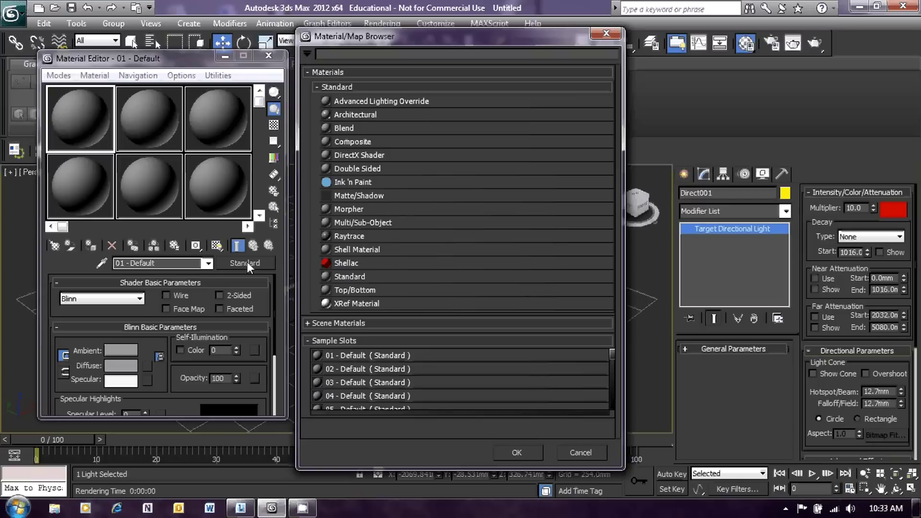
pyautogui.click(348, 114)
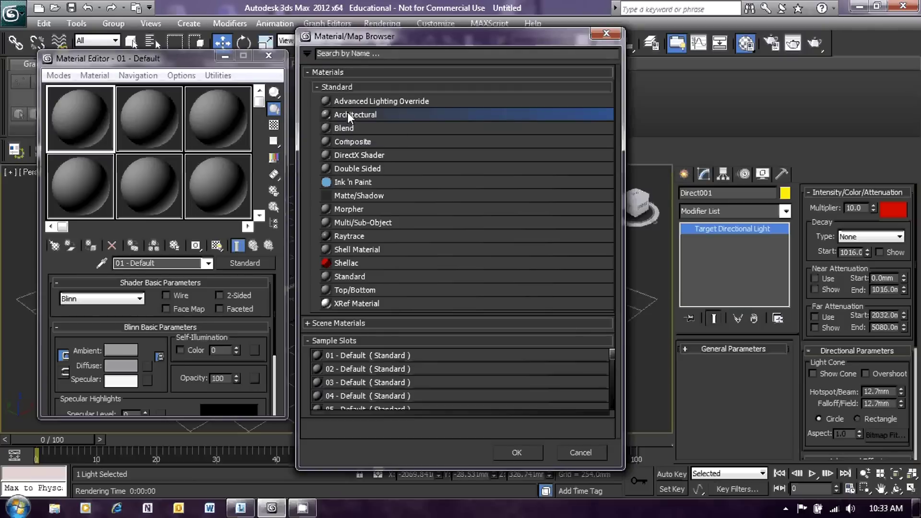
pyautogui.click(514, 451)
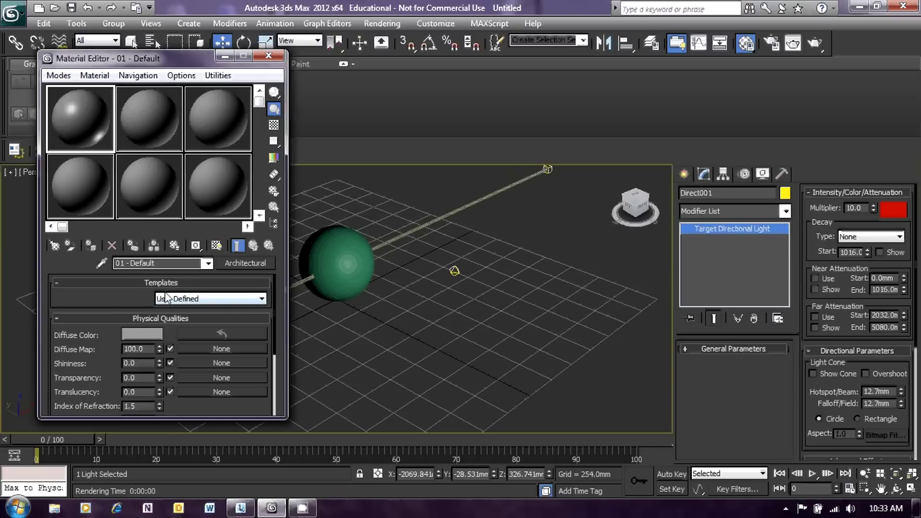
# Step: Apply the Glass - Clear template to the architectural material, assign it to the sphere, and close the Material Editor
pyautogui.click(262, 299)
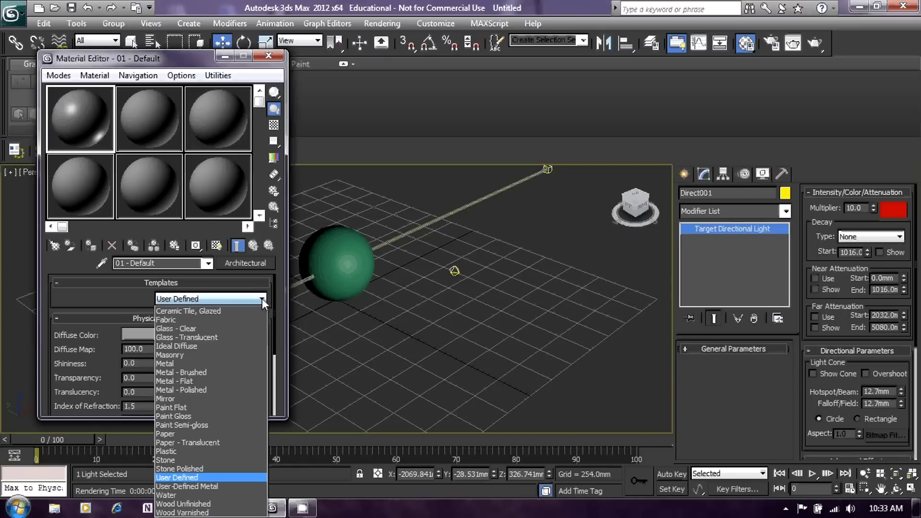
pyautogui.click(189, 329)
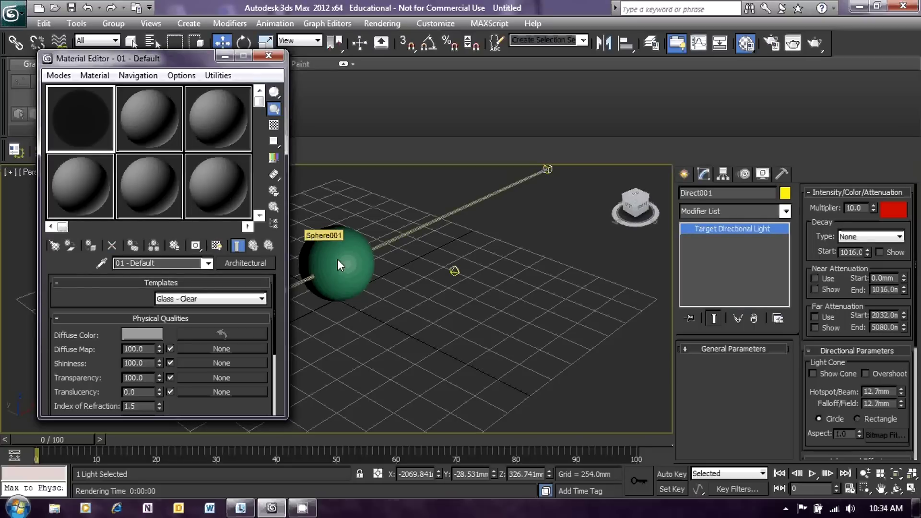
pyautogui.hotkey('ctrl', 'z')
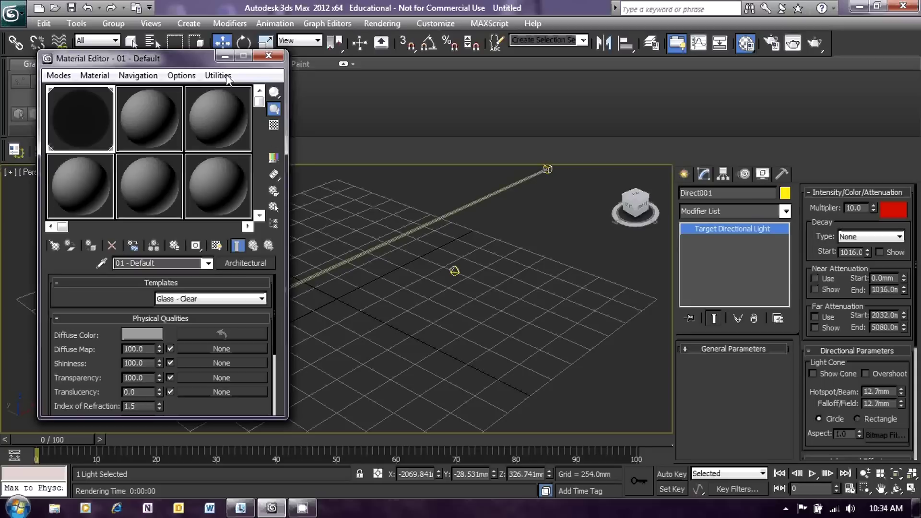
pyautogui.click(268, 57)
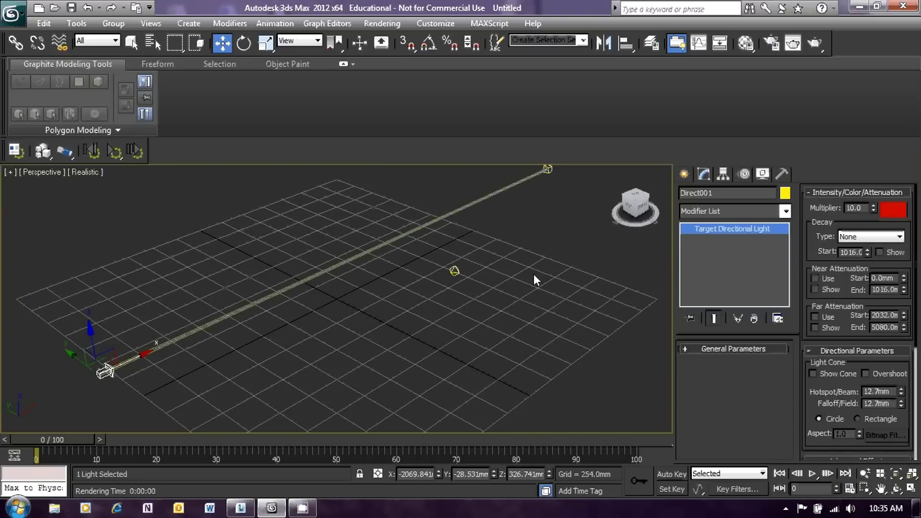
# Step: Render the perspective view to check the glass sphere with the laser beam, then close the rendered frame
pyautogui.click(392, 27)
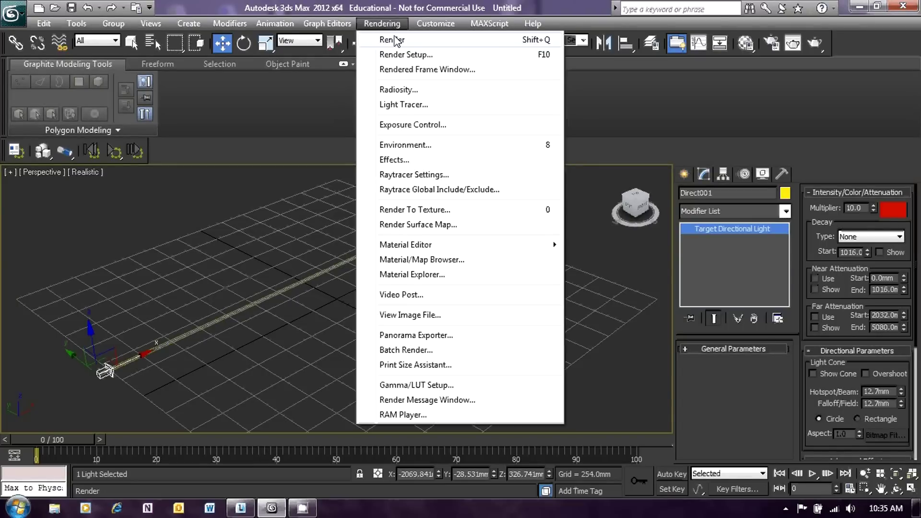
pyautogui.click(394, 40)
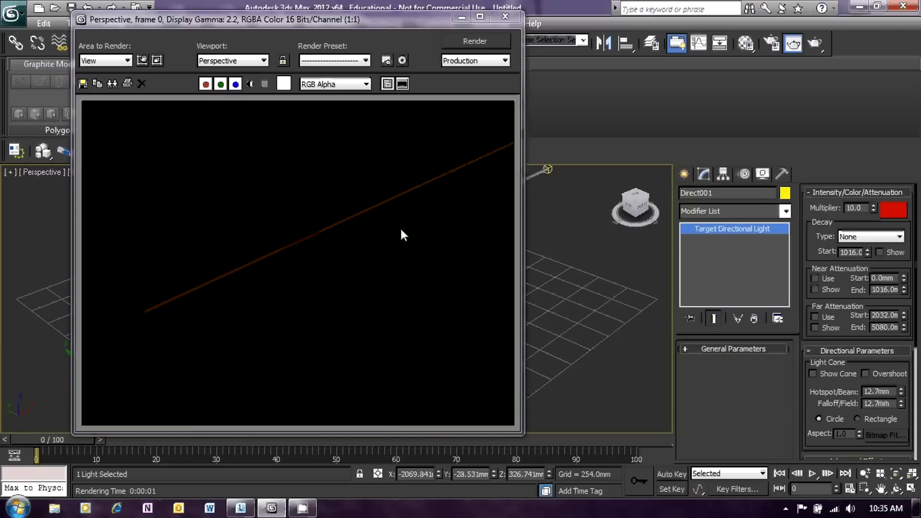
pyautogui.click(507, 16)
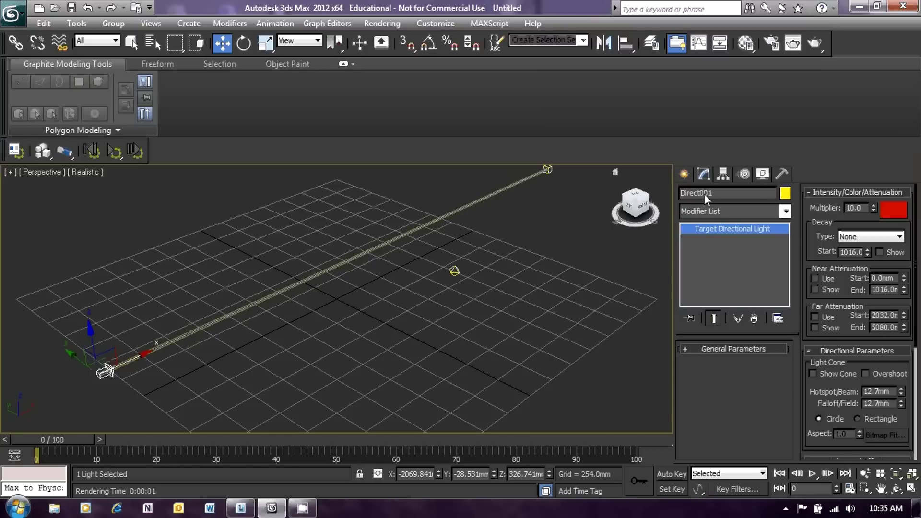
# Step: Create a ground plane about 3339 mm long and 3537 mm wide covering the grid, and return to the Move tool
pyautogui.click(684, 175)
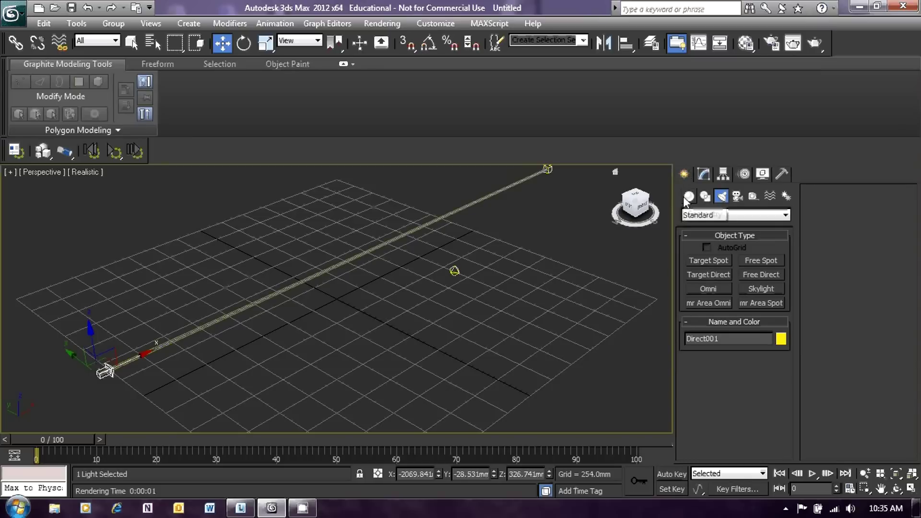
pyautogui.click(689, 197)
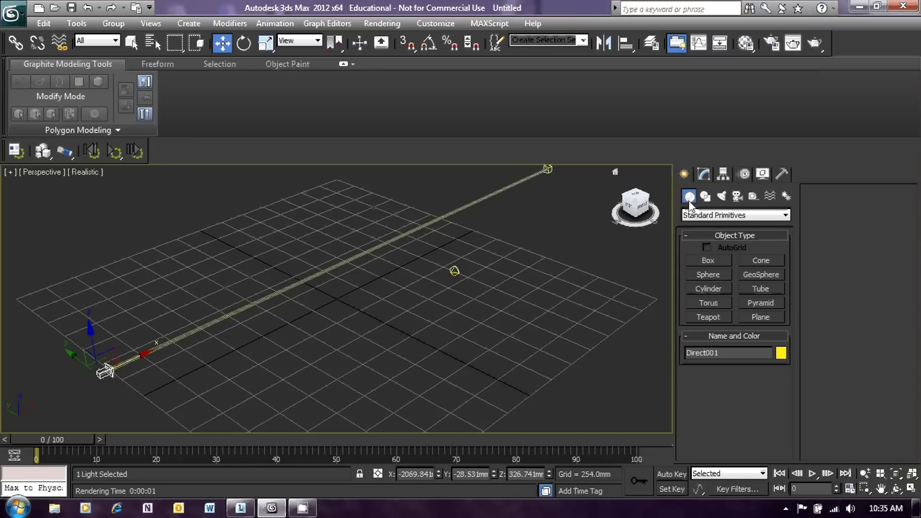
pyautogui.click(765, 318)
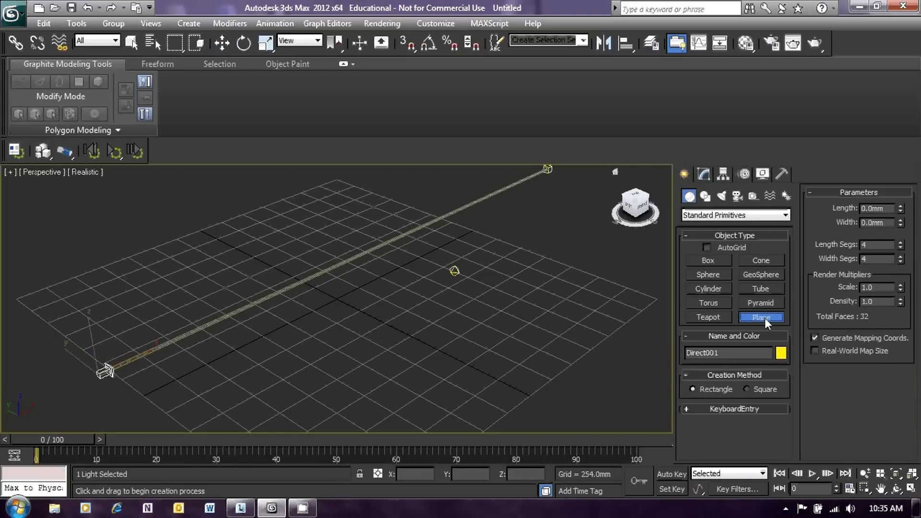
pyautogui.moveTo(32, 300)
pyautogui.mouseDown()
pyautogui.moveTo(421, 367)
pyautogui.moveTo(563, 352)
pyautogui.moveTo(638, 317)
pyautogui.moveTo(648, 295)
pyautogui.mouseUp()
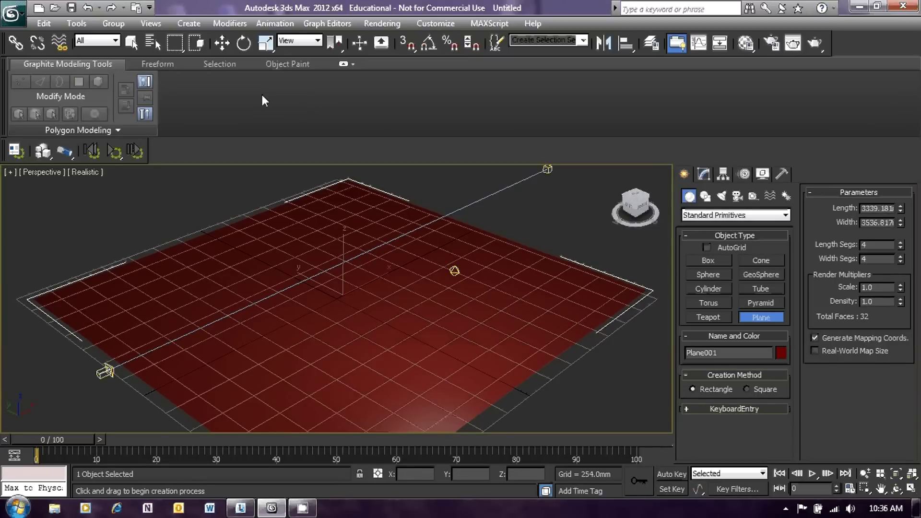
pyautogui.click(222, 47)
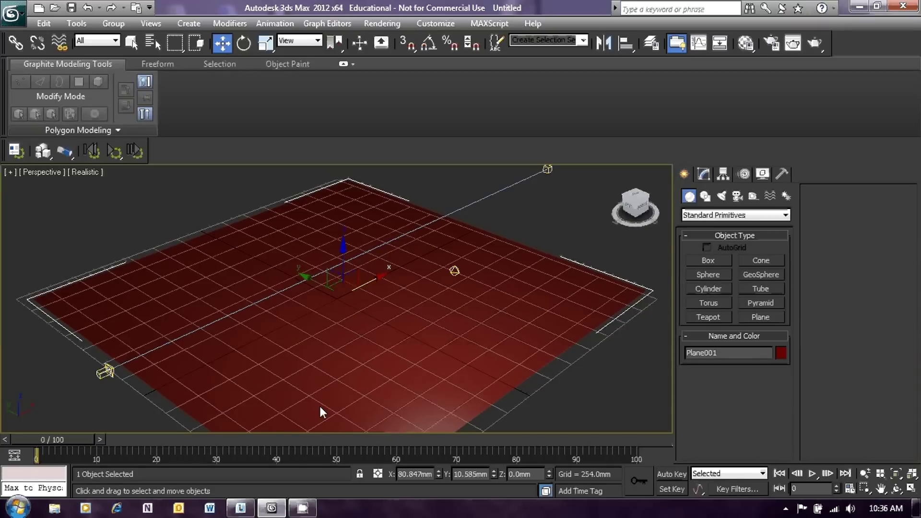
# Step: Open the Material Editor and give the second sample material a Checker map as its diffuse color
pyautogui.click(546, 489)
pyautogui.press('m')
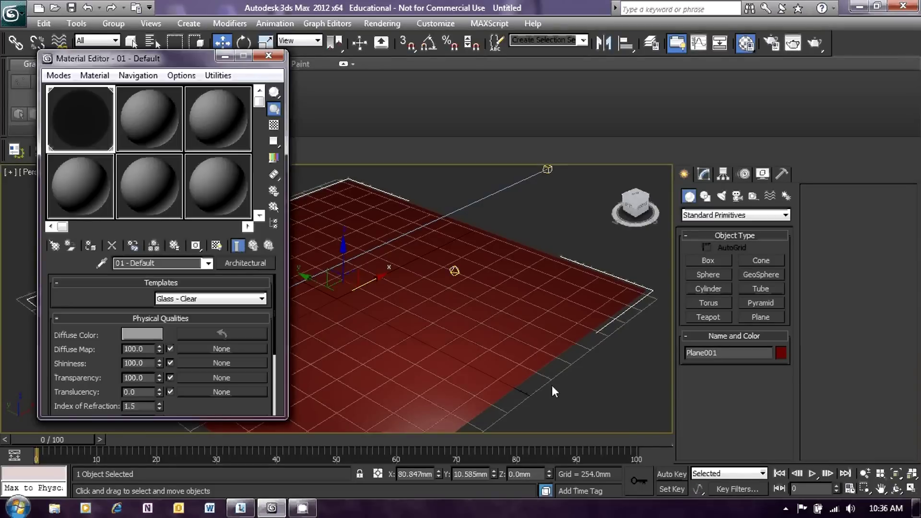
pyautogui.click(140, 114)
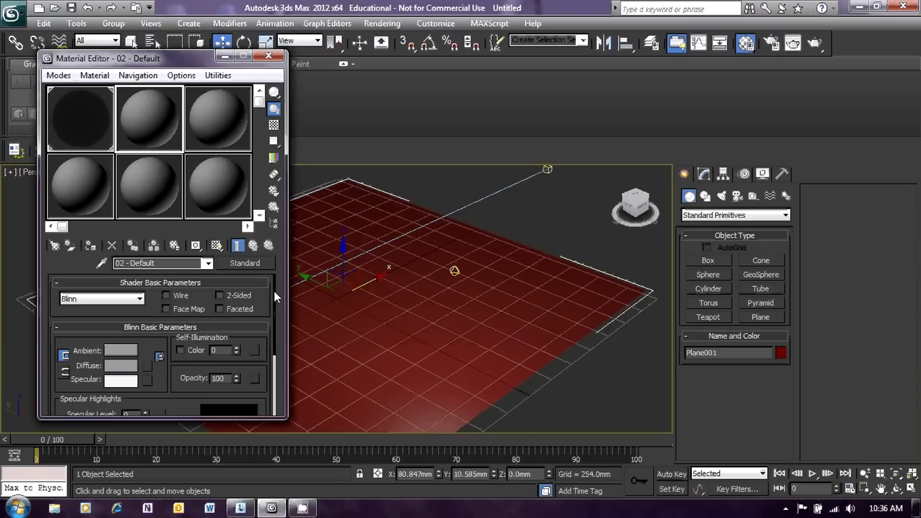
pyautogui.moveTo(275, 291); pyautogui.dragTo(277, 354)
pyautogui.scroll(-1, 277, 379)
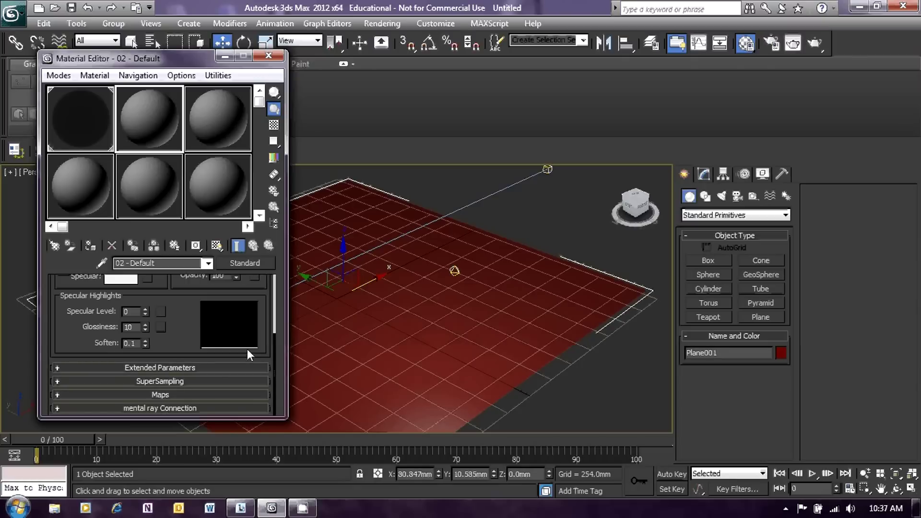
pyautogui.moveTo(274, 365)
pyautogui.mouseDown()
pyautogui.moveTo(278, 292)
pyautogui.moveTo(278, 369)
pyautogui.moveTo(286, 292)
pyautogui.moveTo(278, 376)
pyautogui.mouseUp()
pyautogui.click(61, 395)
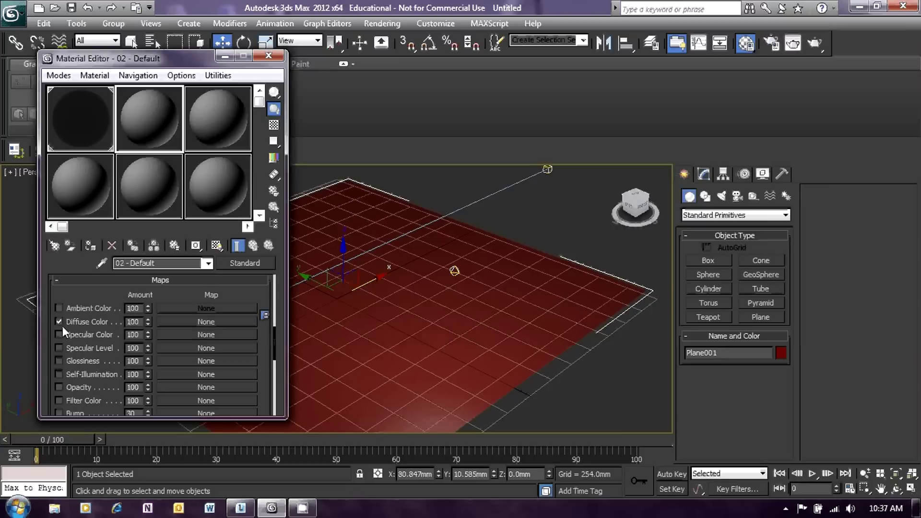
pyautogui.click(206, 321)
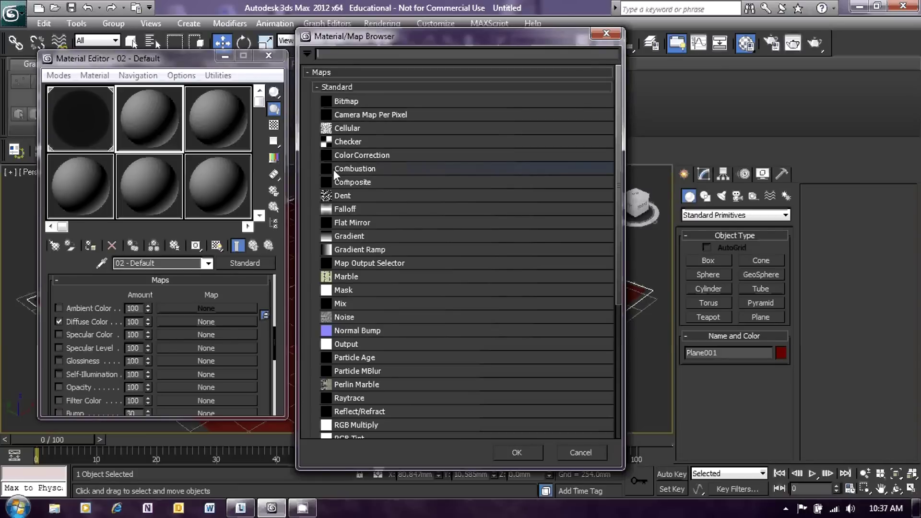
pyautogui.click(349, 139)
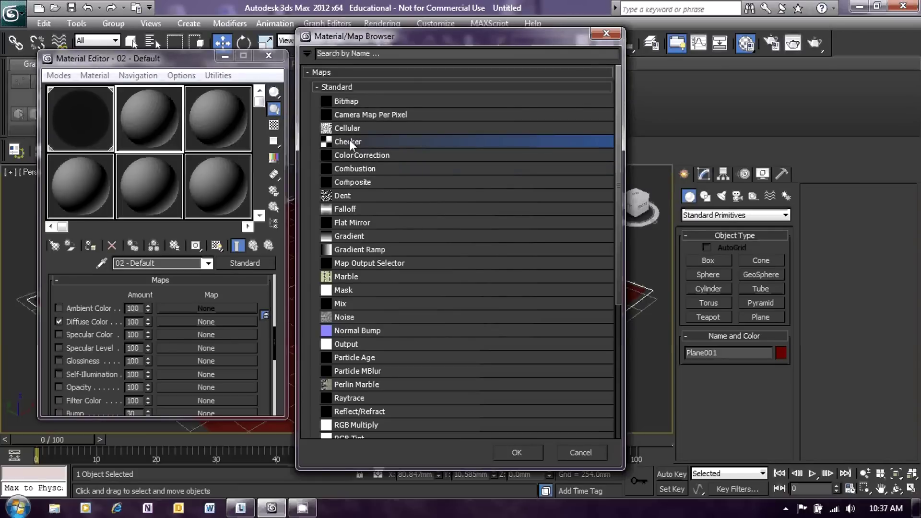
pyautogui.click(525, 454)
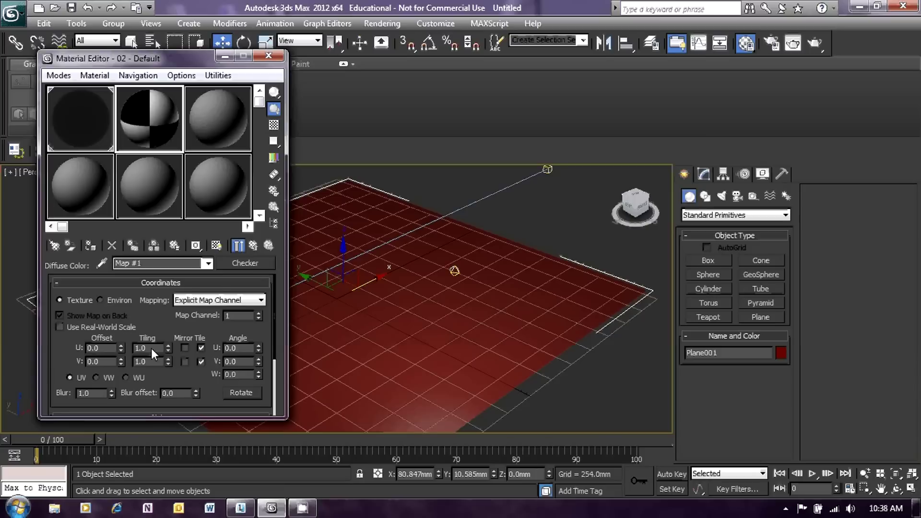
# Step: Set the checker's U and V tiling to 10, apply the material to the ground plane, and close the Material Editor
pyautogui.moveTo(152, 347); pyautogui.dragTo(129, 352)
pyautogui.write('10')
pyautogui.click(141, 364)
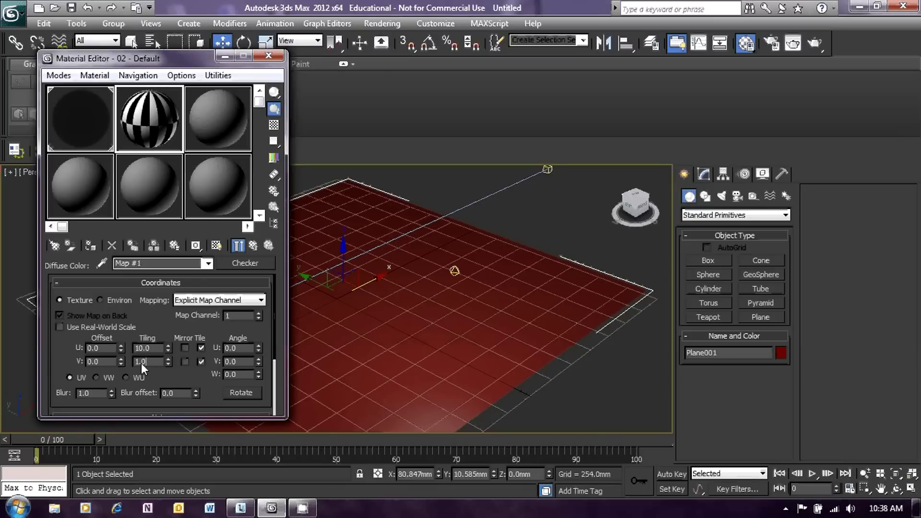
pyautogui.write('0')
pyautogui.press('Return')
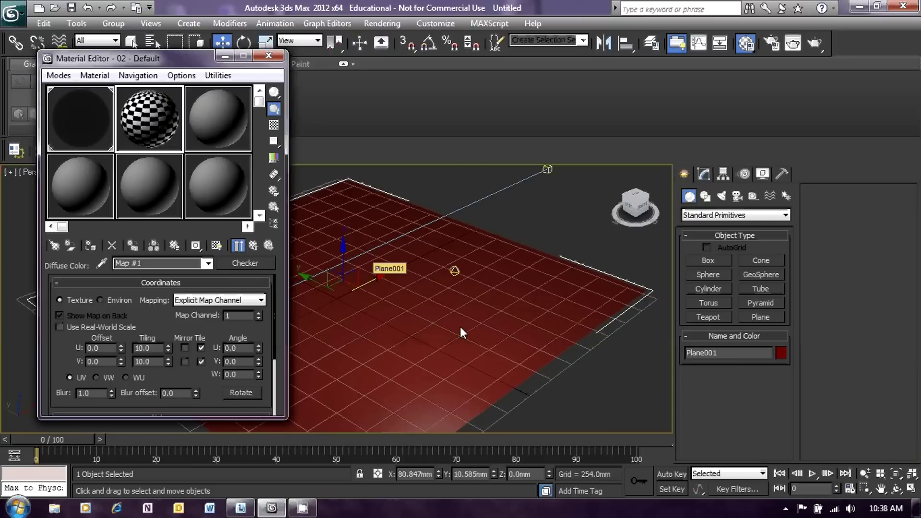
pyautogui.moveTo(460, 327); pyautogui.dragTo(460, 328)
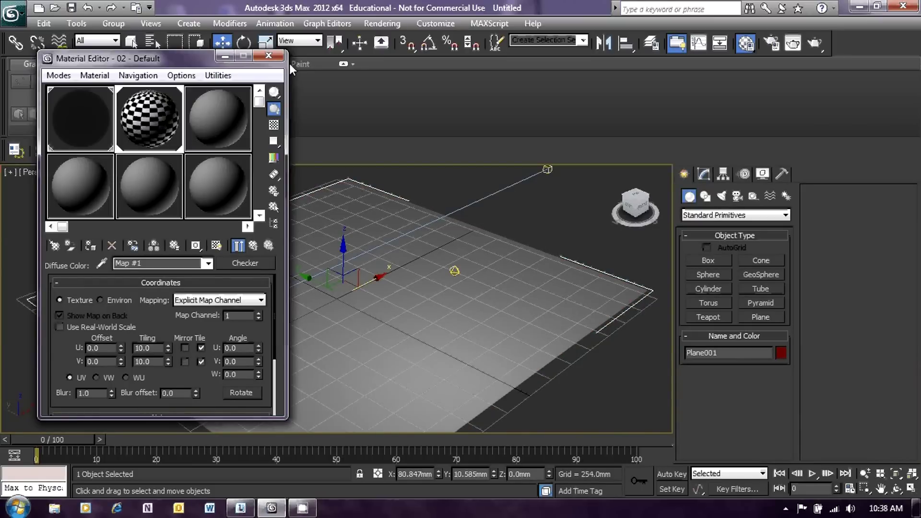
pyautogui.click(268, 57)
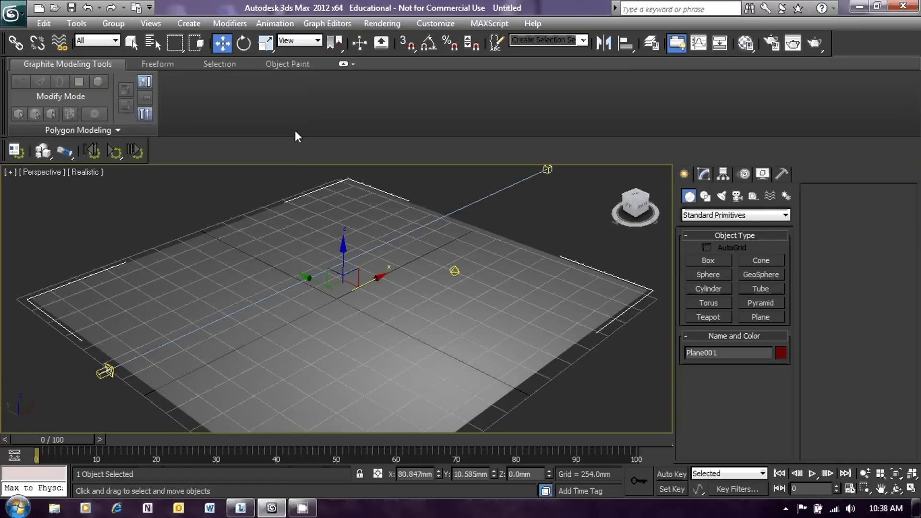
# Step: Render the perspective view to check the checkered ground plane beneath the glass sphere, then close the rendered frame
pyautogui.click(385, 23)
pyautogui.click(392, 40)
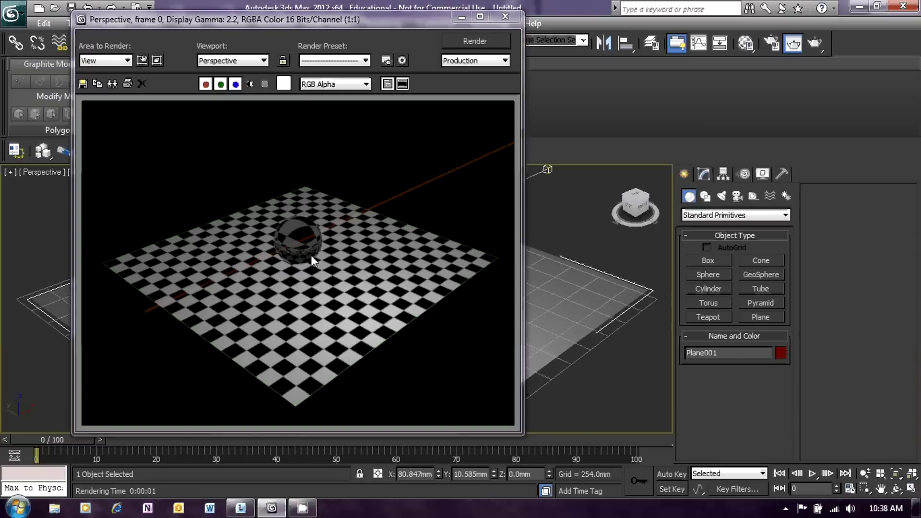
pyautogui.click(505, 18)
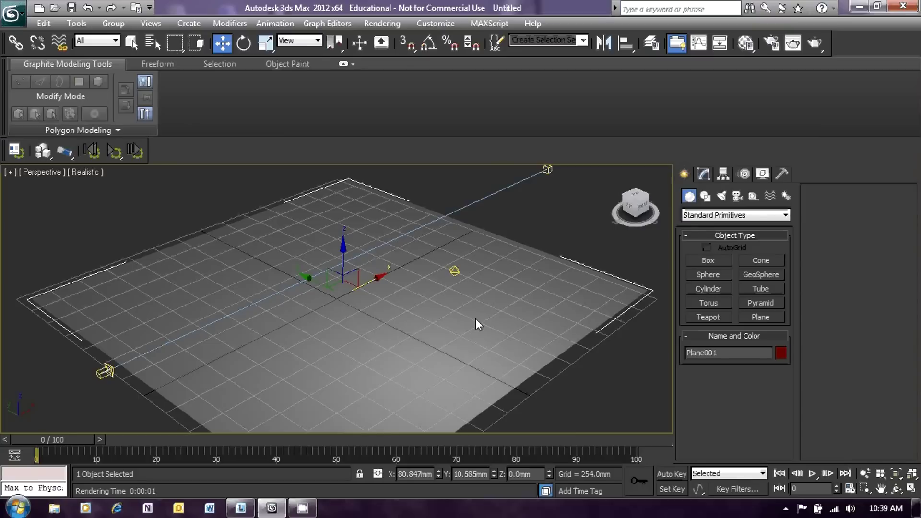
# Step: Render a closer perspective view of the glass sphere and laser beam over the checkered plane, then close the rendered frame
pyautogui.click(133, 44)
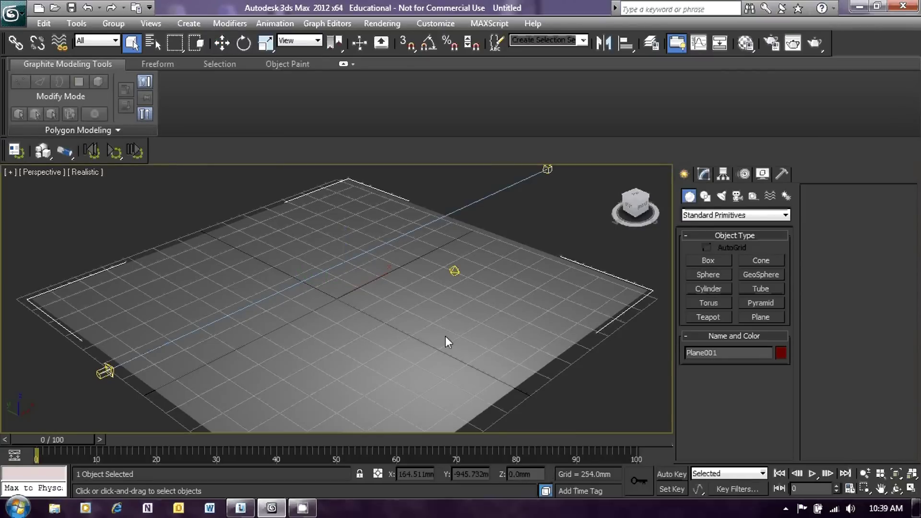
pyautogui.scroll(4, 445, 336)
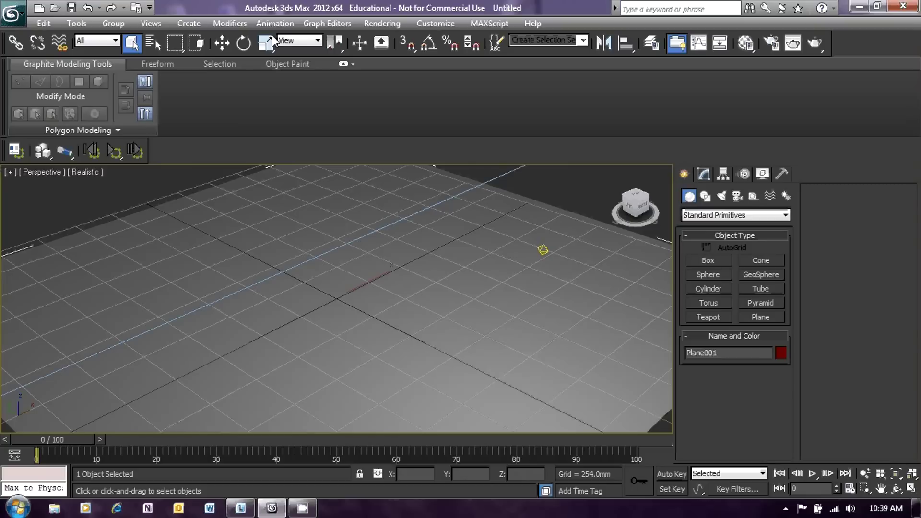
pyautogui.click(375, 24)
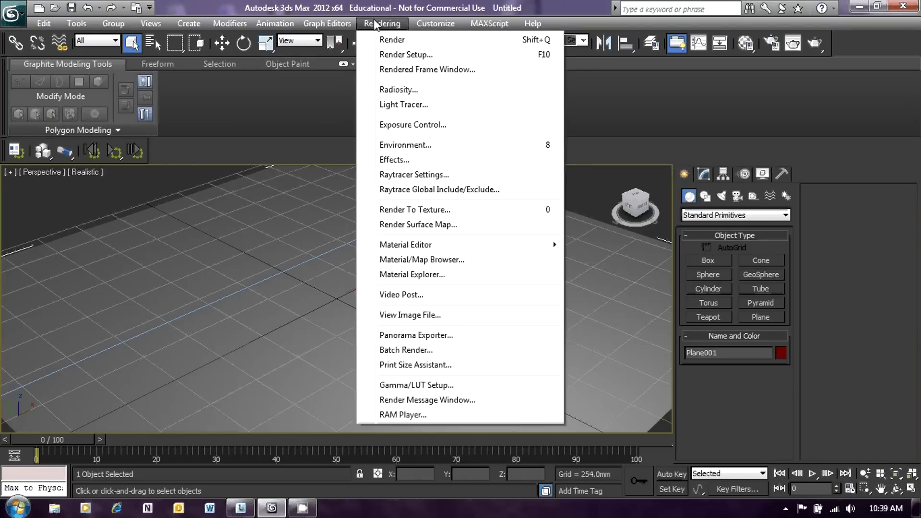
pyautogui.click(389, 39)
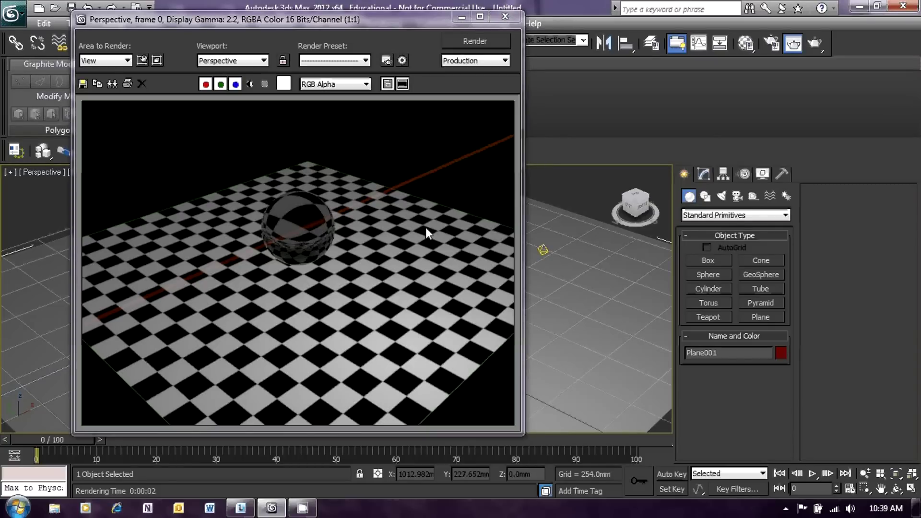
pyautogui.click(505, 18)
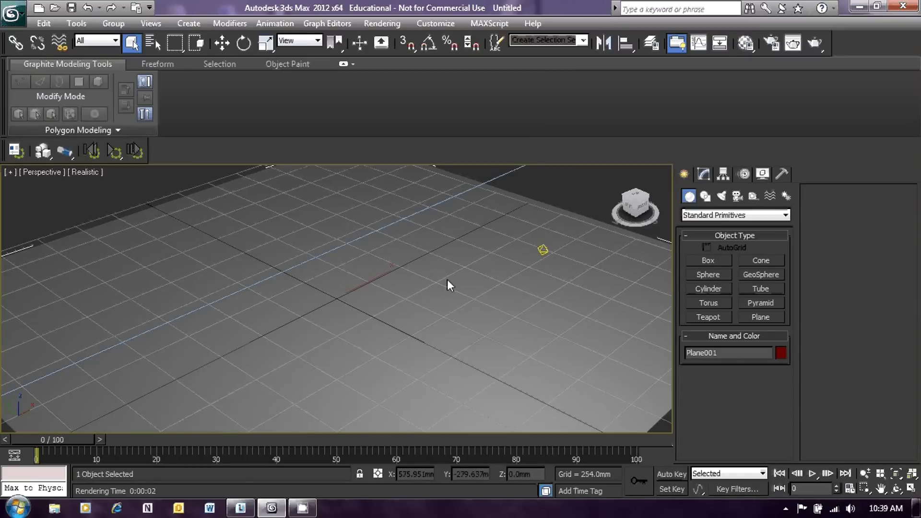